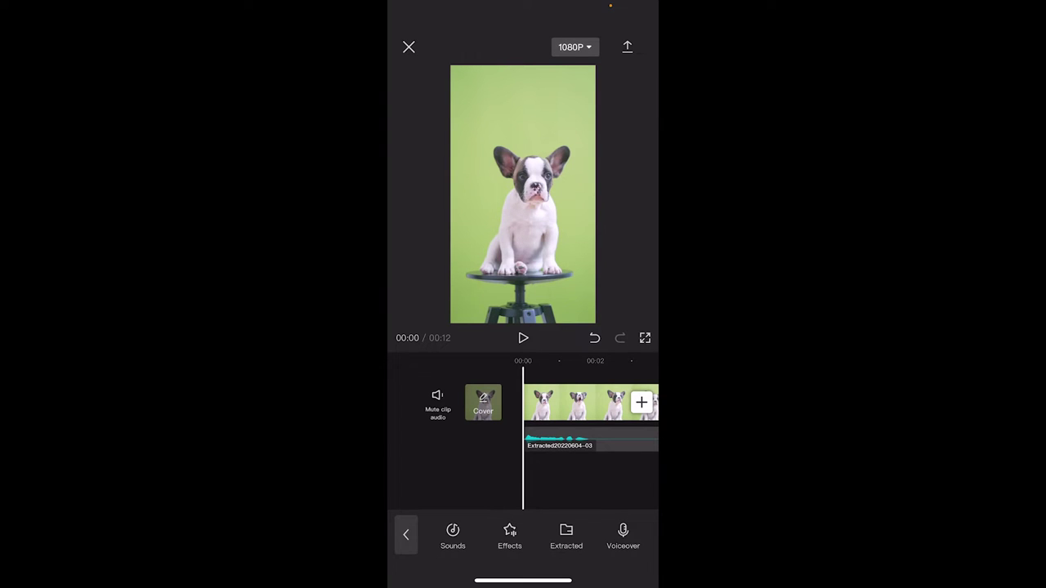
- Preview project 0604-03, select its Extracted audio clip, then save and close the project
click(523, 337)
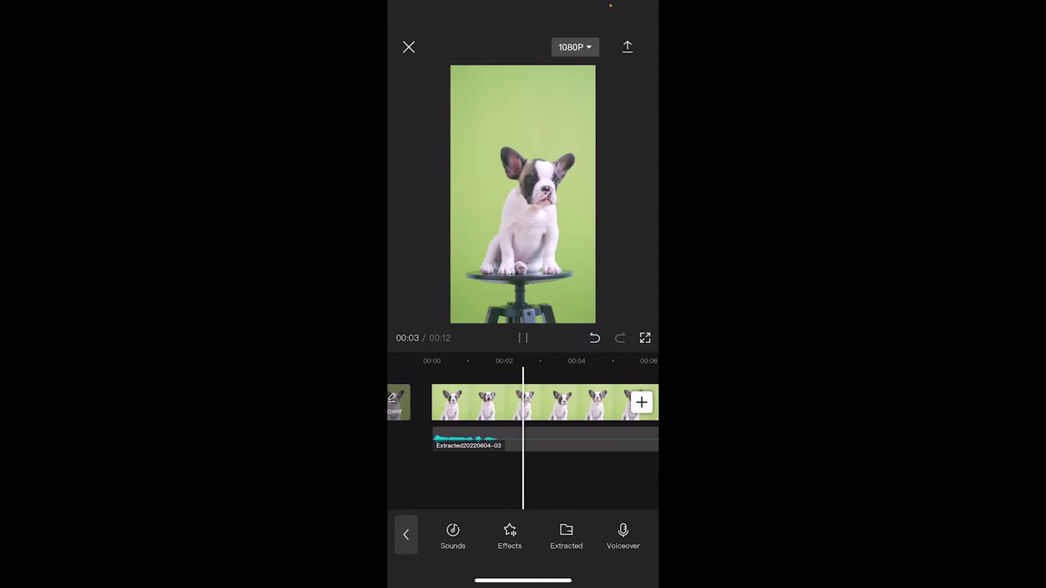
click(465, 441)
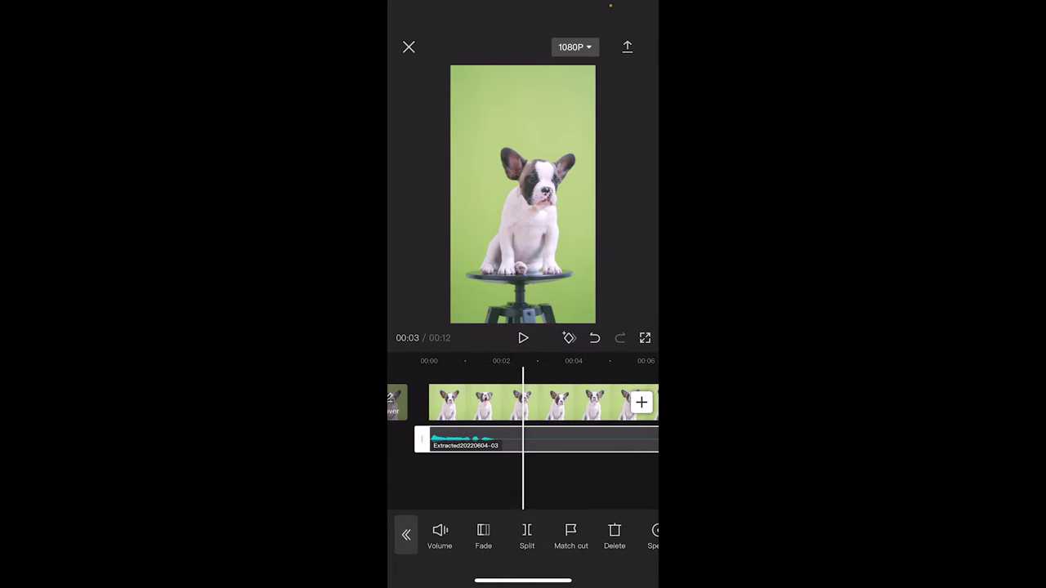
click(409, 47)
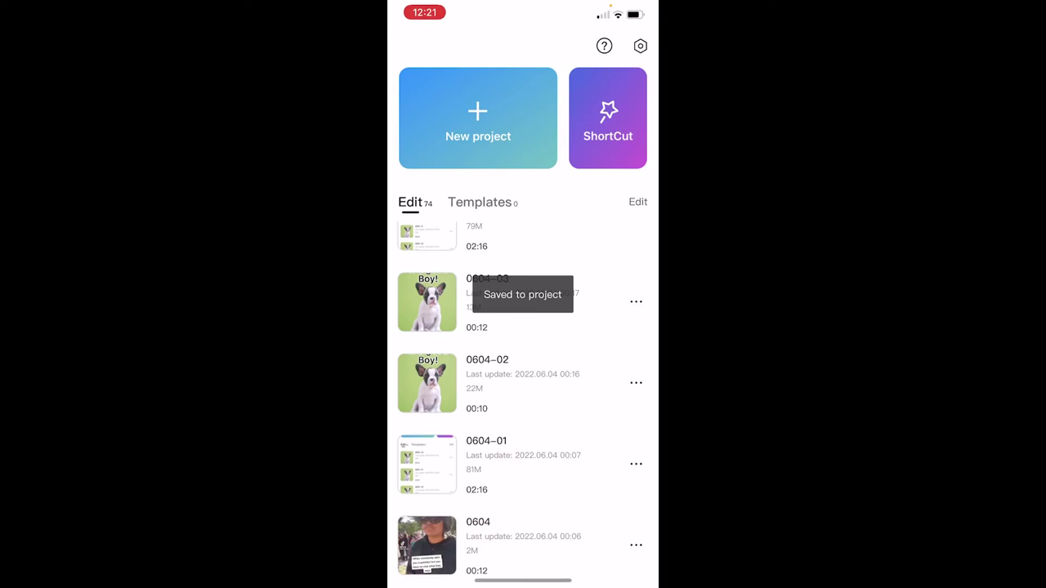
- Start a new project with the first plain dog video, then preview and rewind it
click(479, 119)
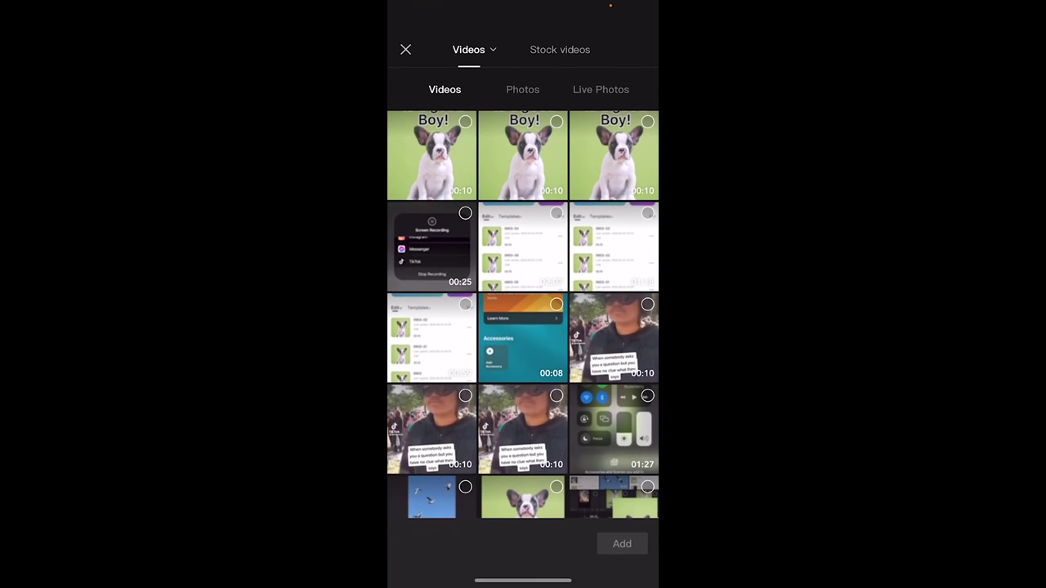
scroll(523, 315, down, 2)
scroll(523, 315, up, 4)
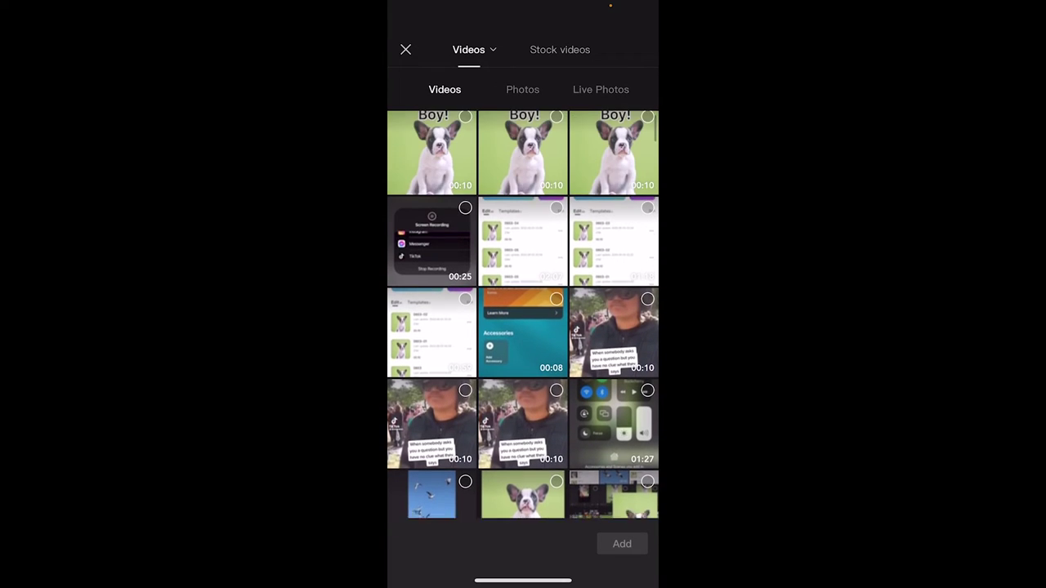
scroll(523, 317, up, 1)
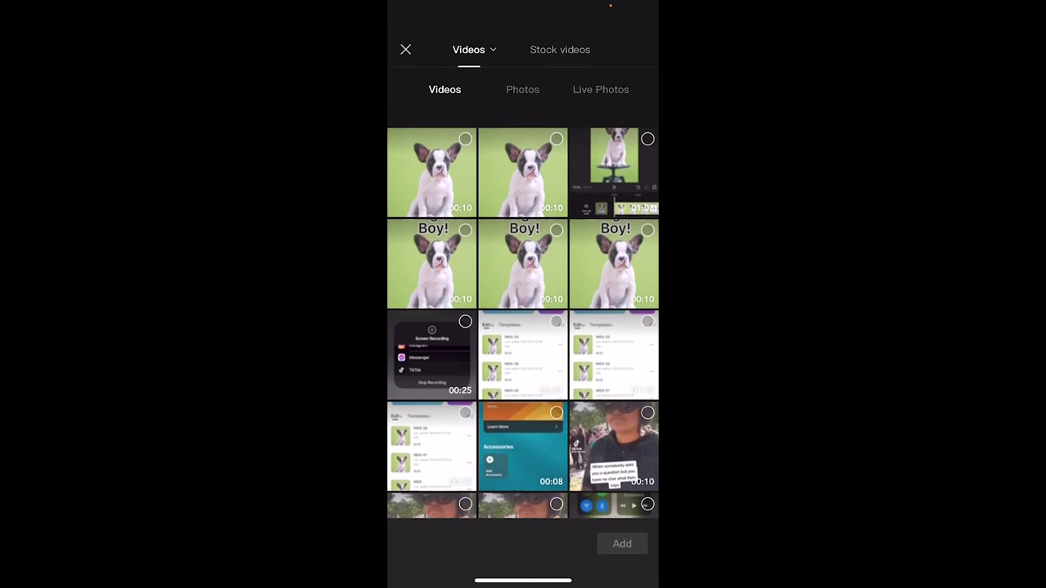
click(465, 122)
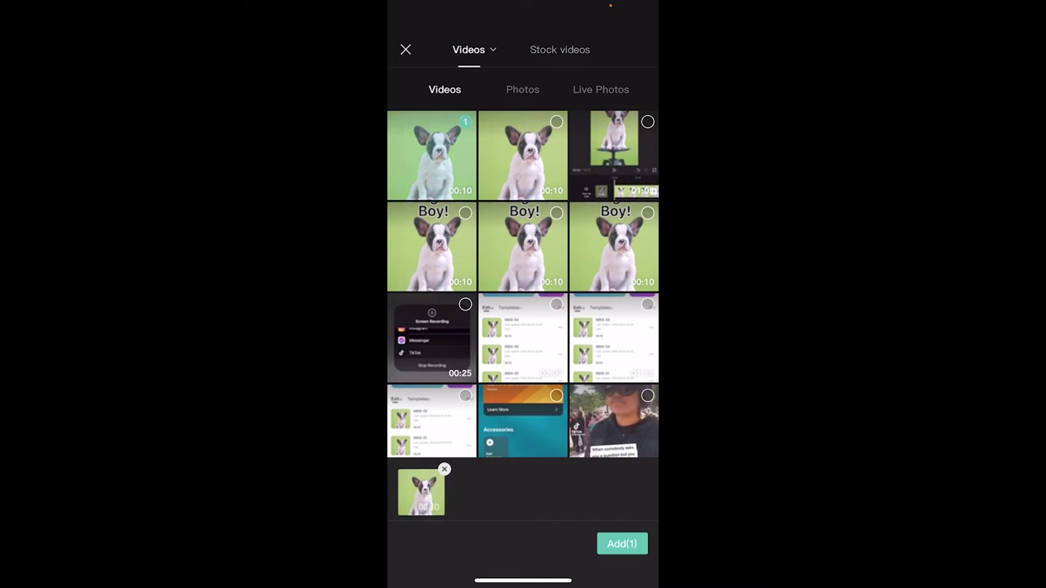
click(622, 544)
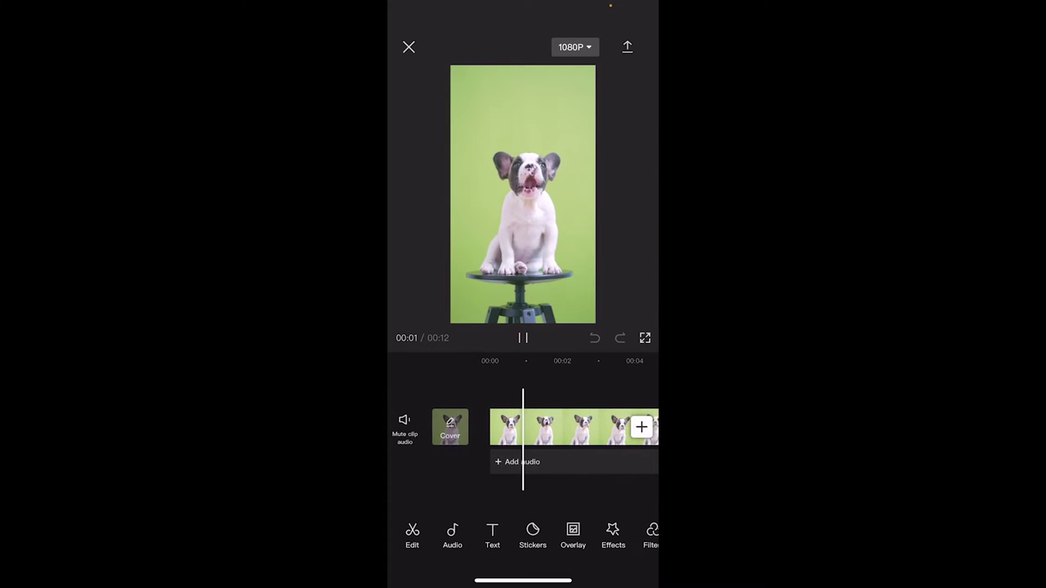
click(523, 338)
scroll(564, 426, left, 2)
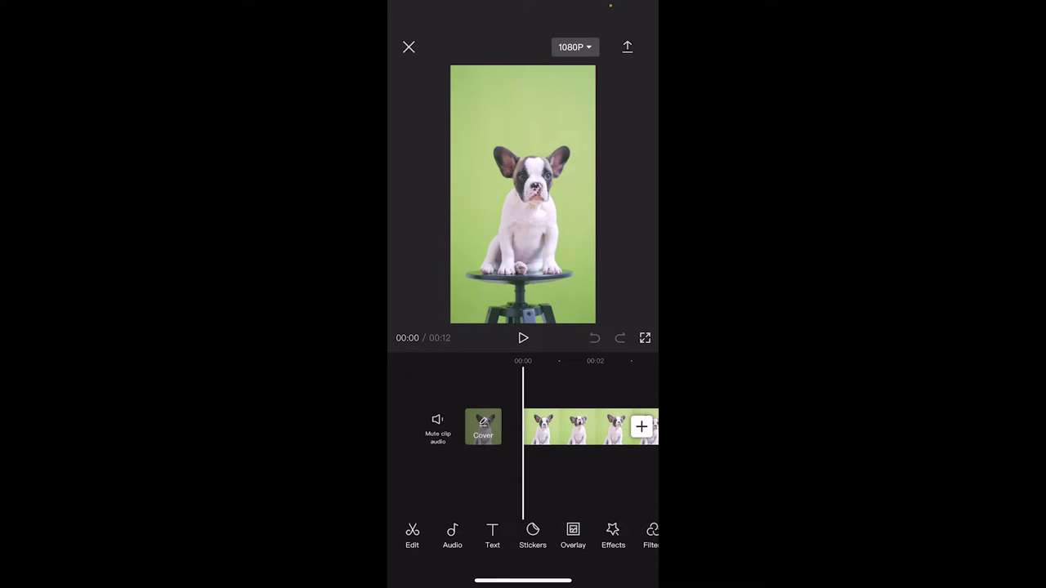
- Add a caption reading 'Kingston is / A good boy. / He really is' on three lines
click(492, 536)
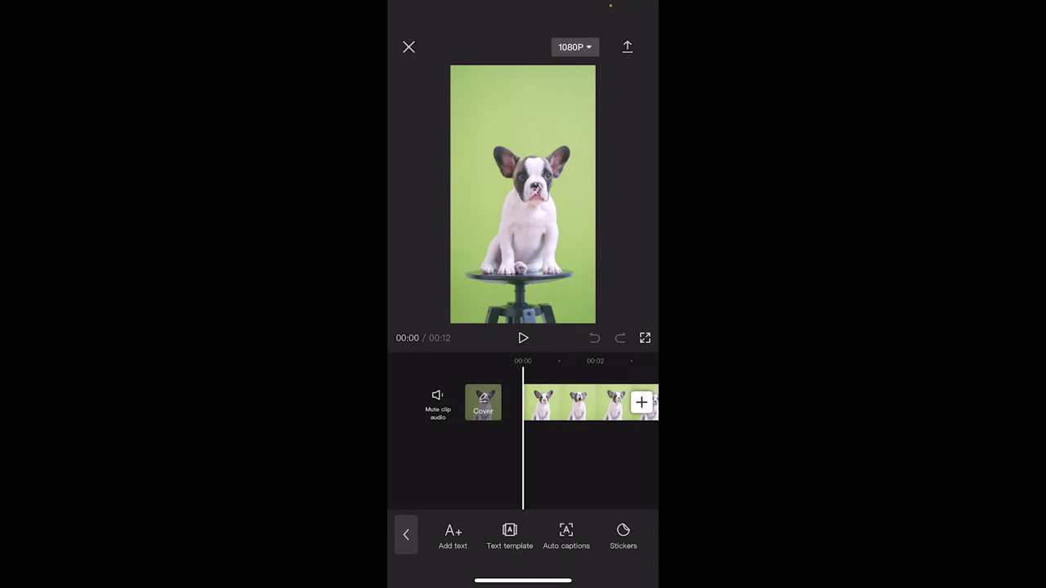
click(453, 535)
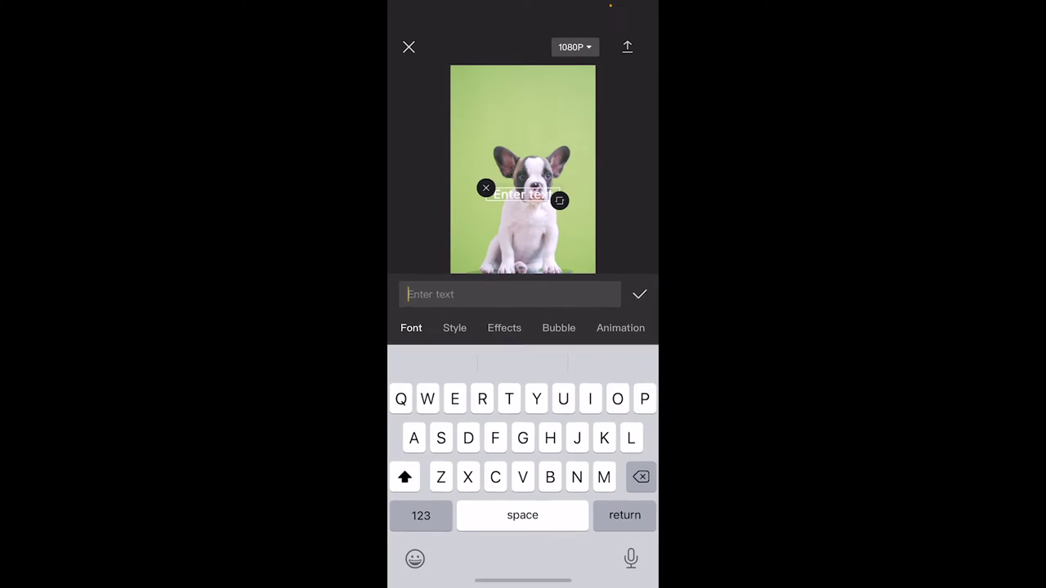
text(Kingsto)
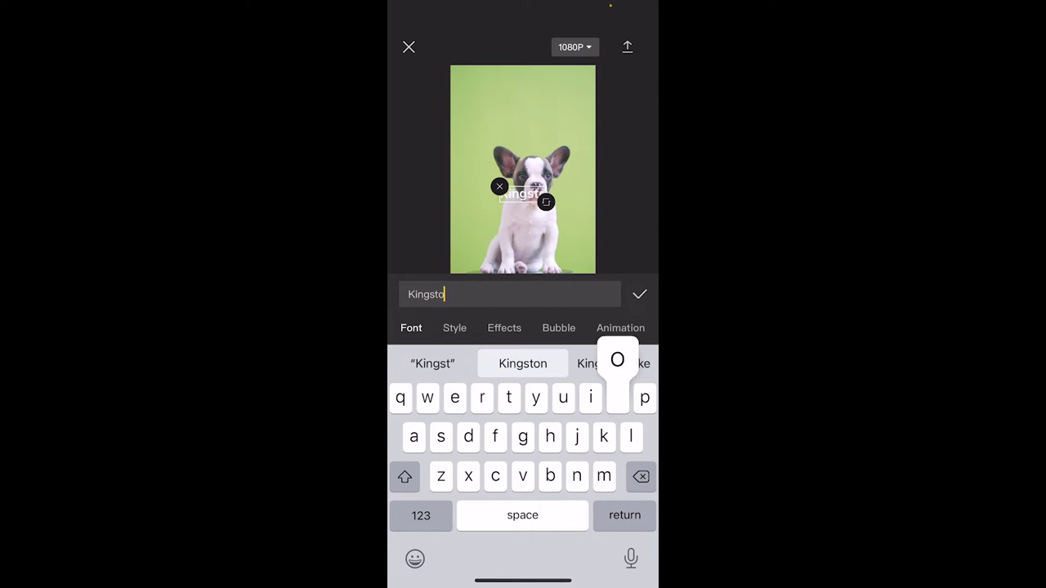
text(n is)
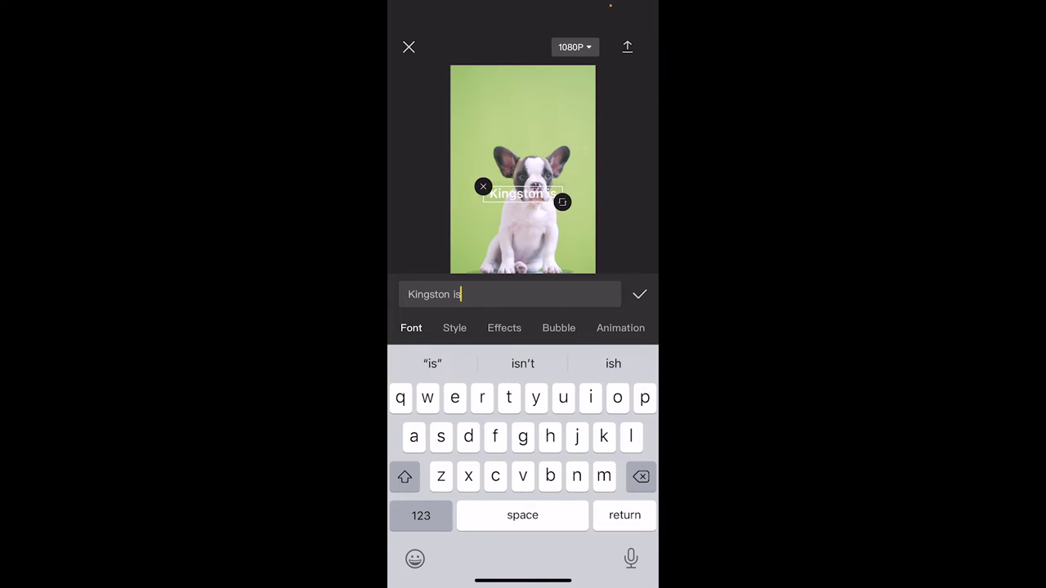
key(Return)
text(A goo)
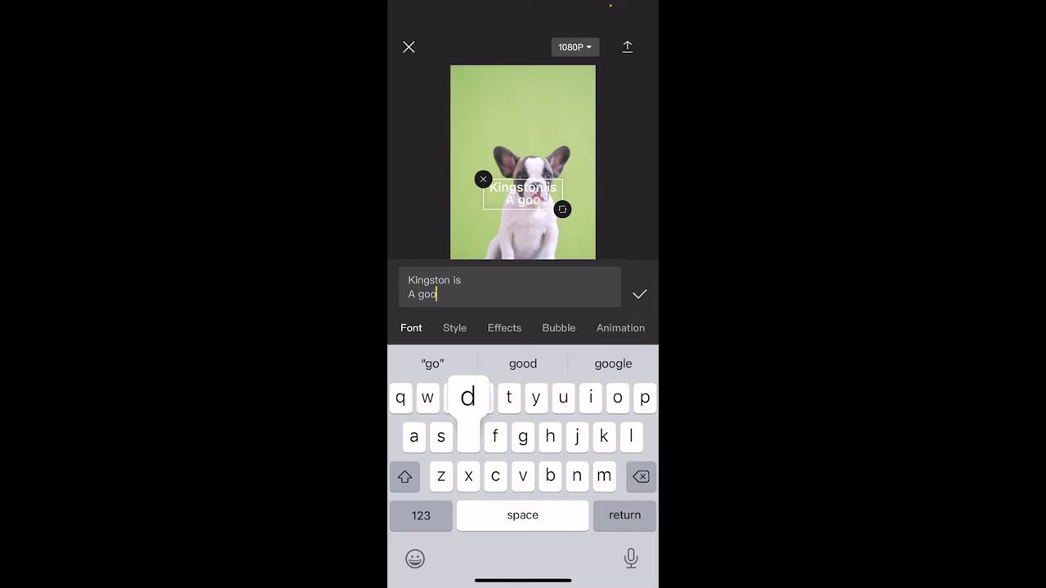
text(d boy. )
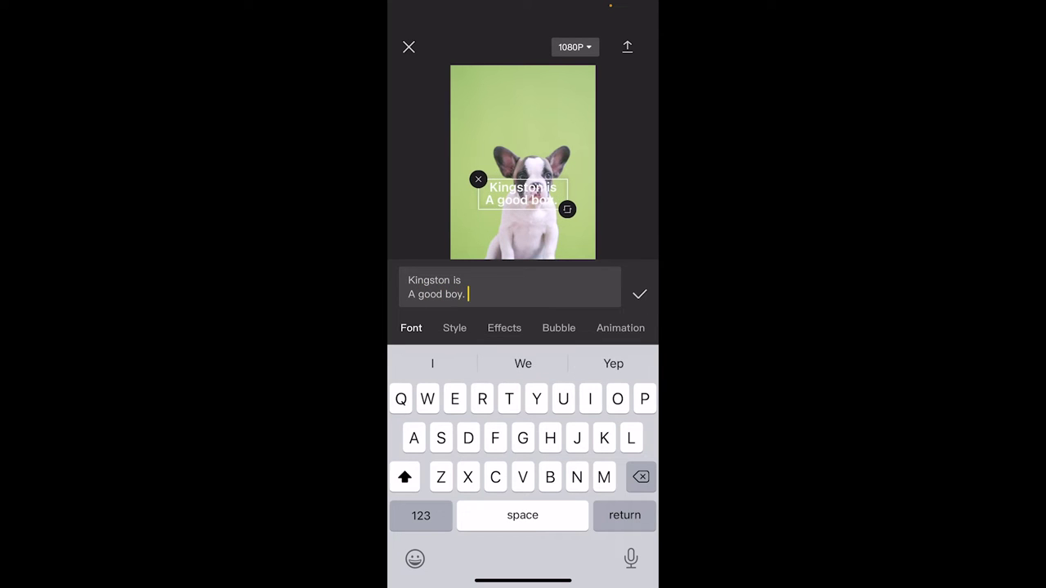
text(He real)
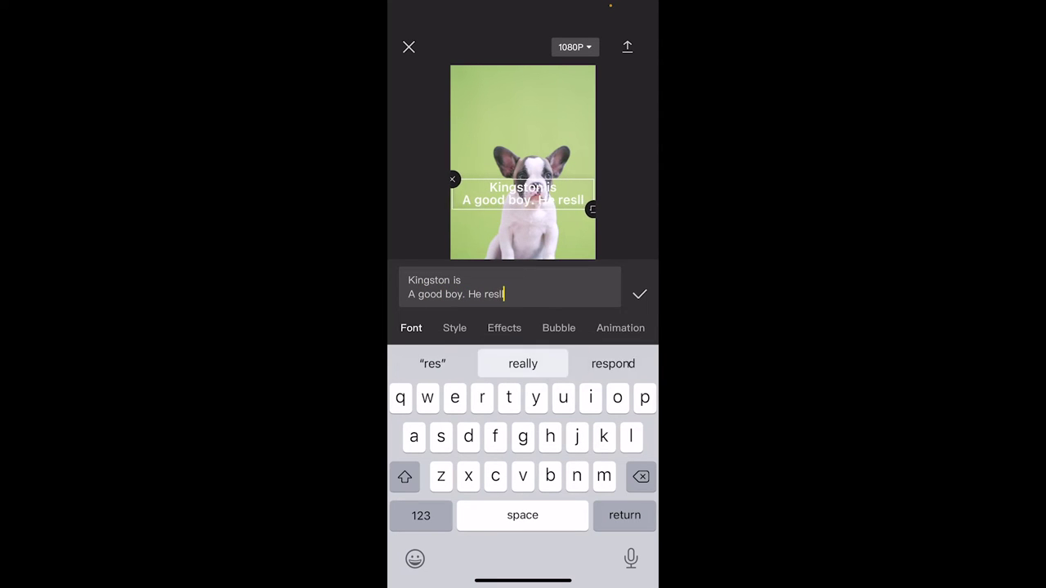
text(ly is)
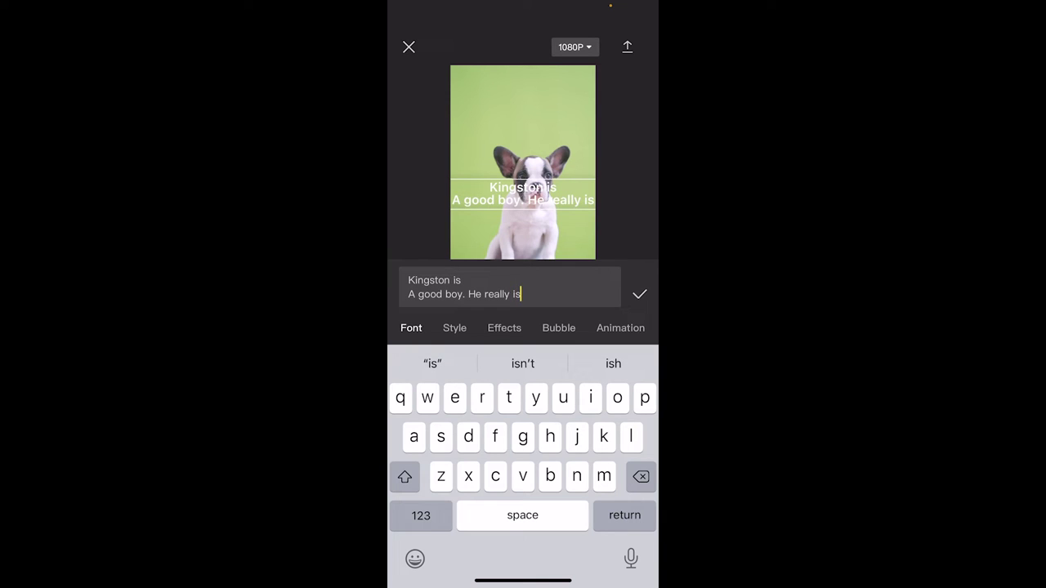
click(468, 294)
key(Return)
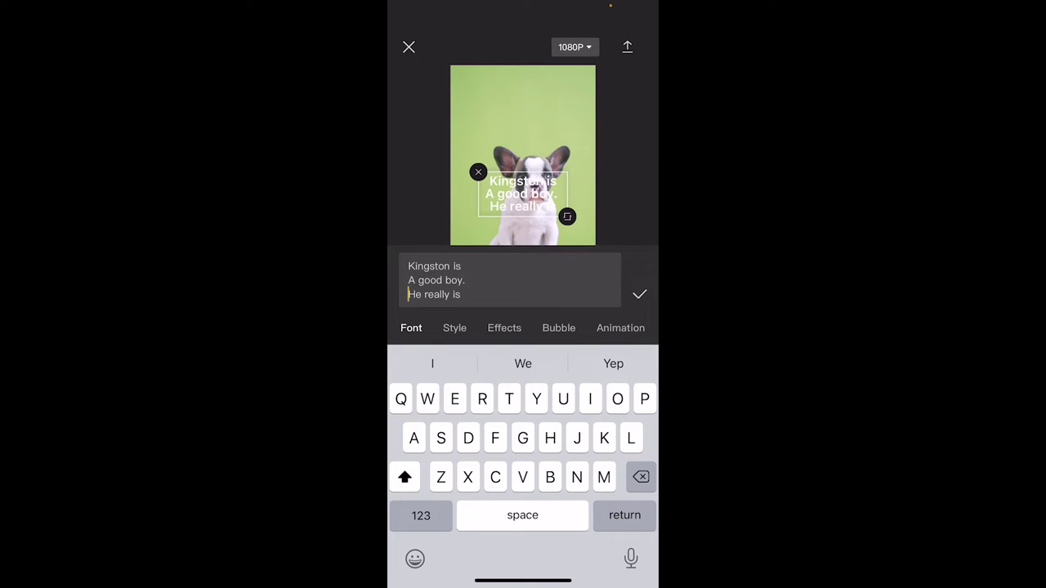
click(639, 295)
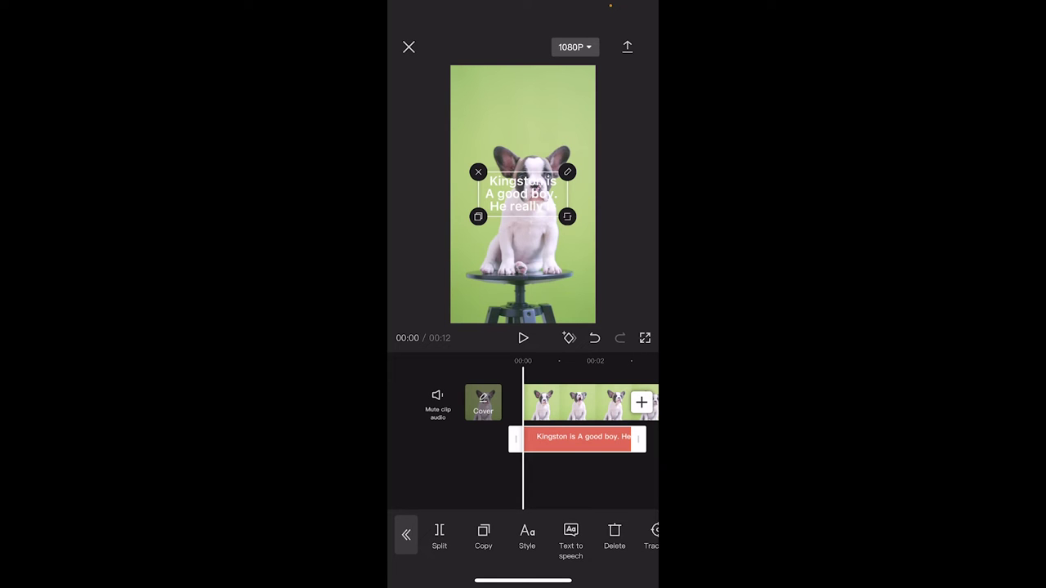
- Generate a voiceover of the caption using the Charming Female text-to-speech voice
click(570, 540)
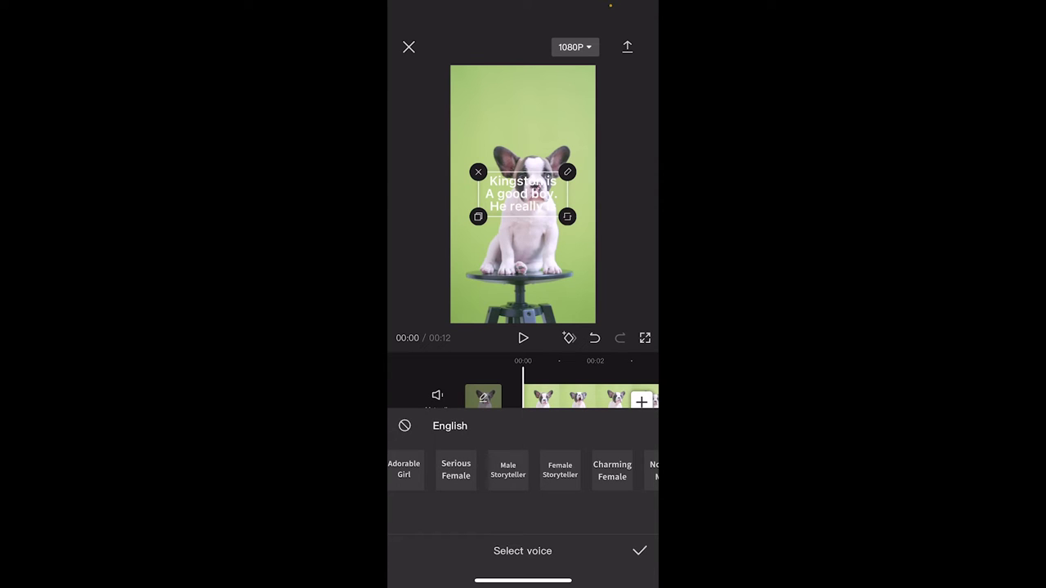
click(612, 470)
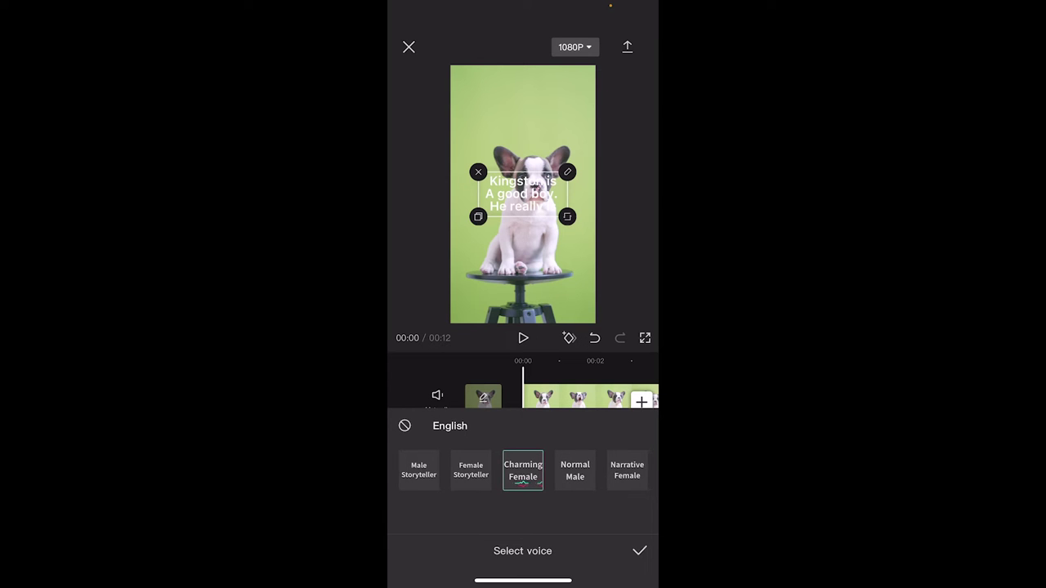
click(639, 551)
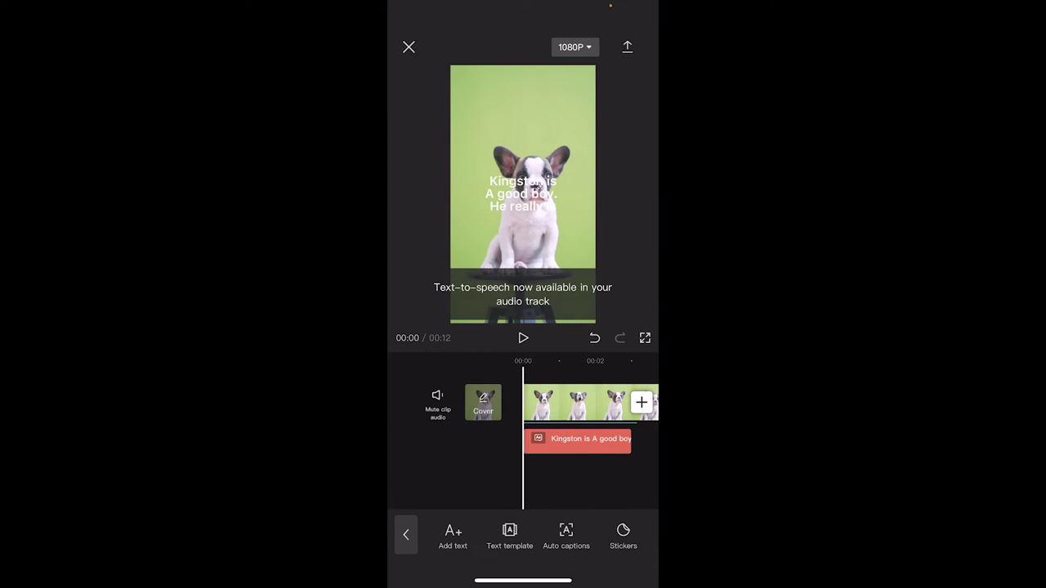
click(523, 338)
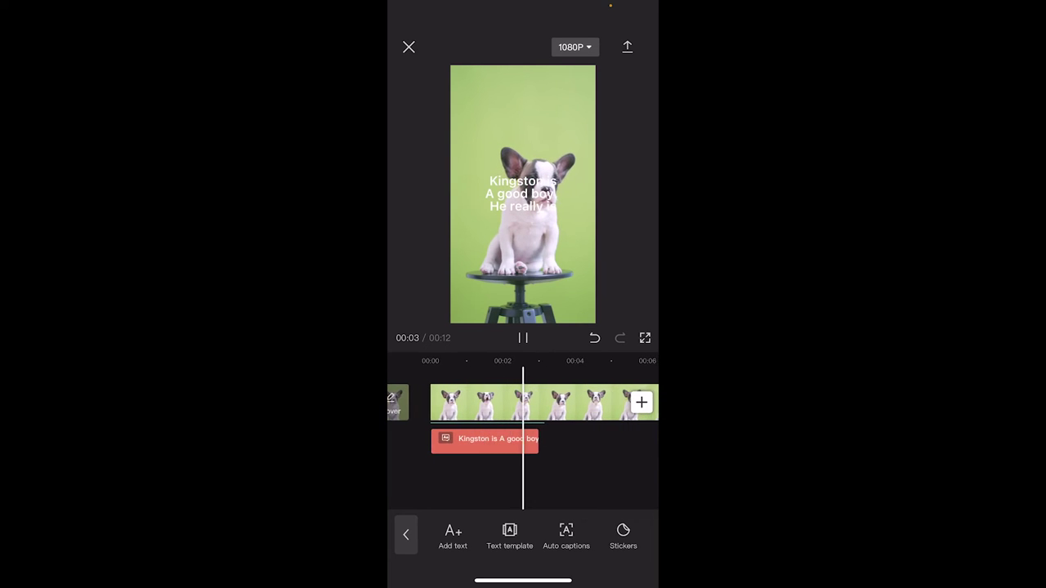
click(523, 337)
drag(490, 404, 605, 404)
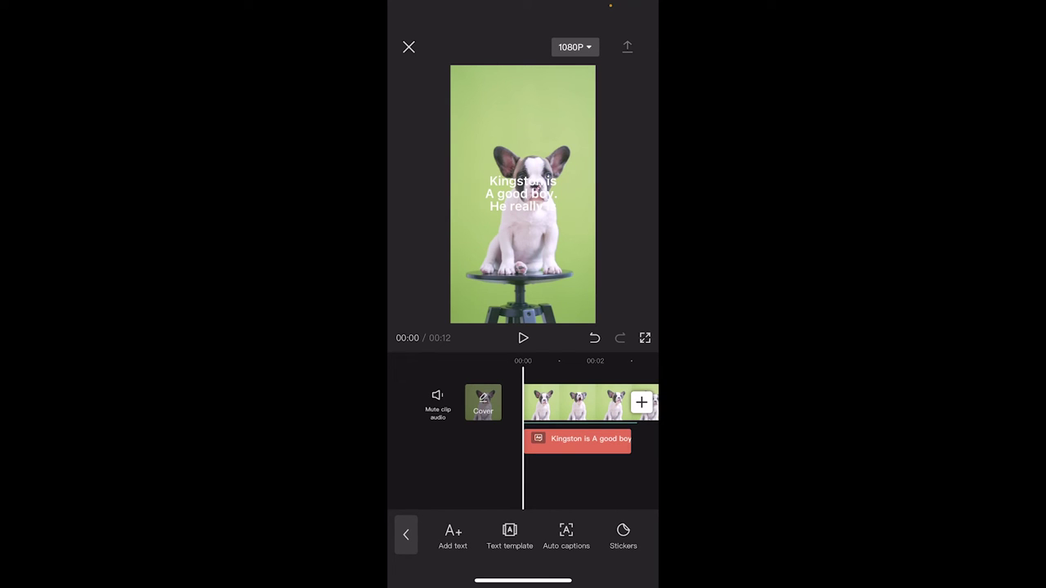
- Export the captioned video, browse and close the share options, then finish
click(627, 47)
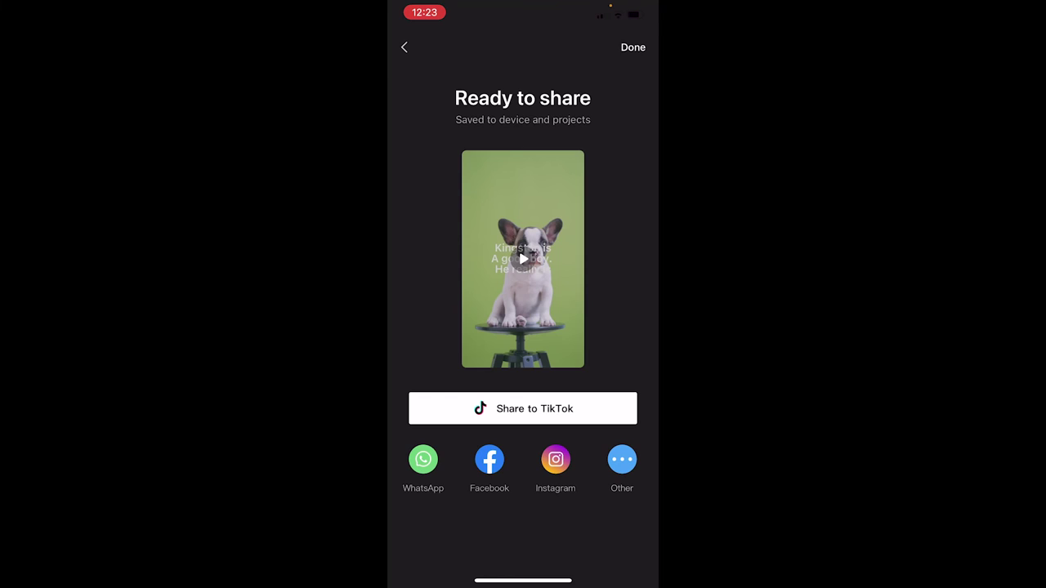
click(622, 459)
drag(523, 343, 523, 106)
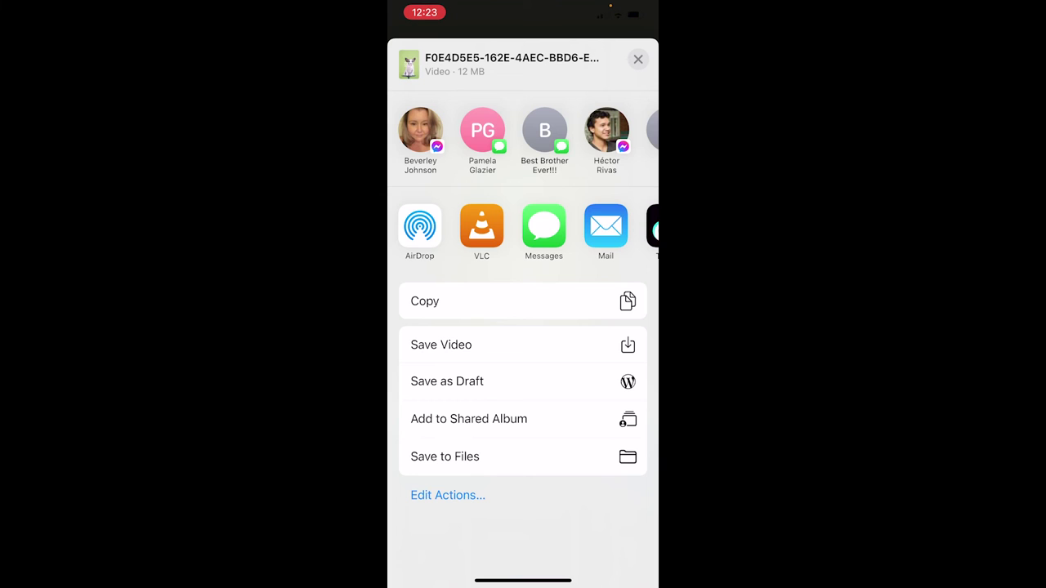
click(638, 58)
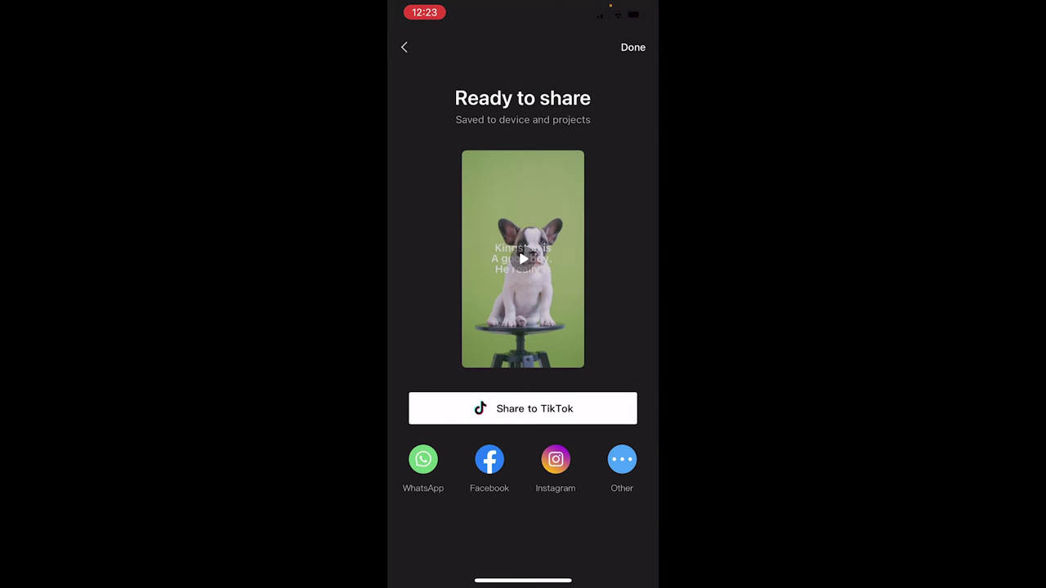
click(633, 47)
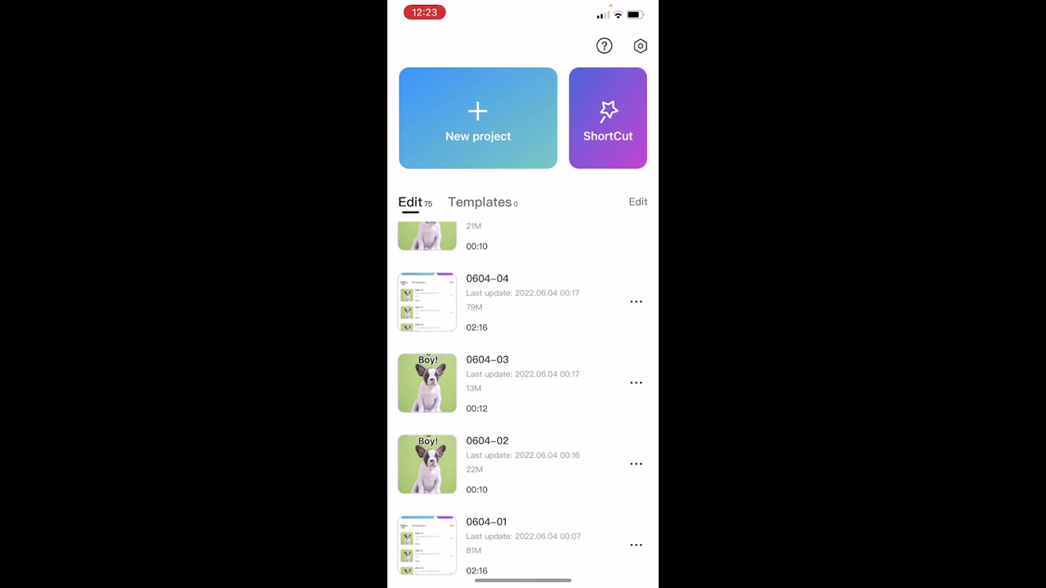
- Start a new project containing the plain dog-on-stand video
click(478, 119)
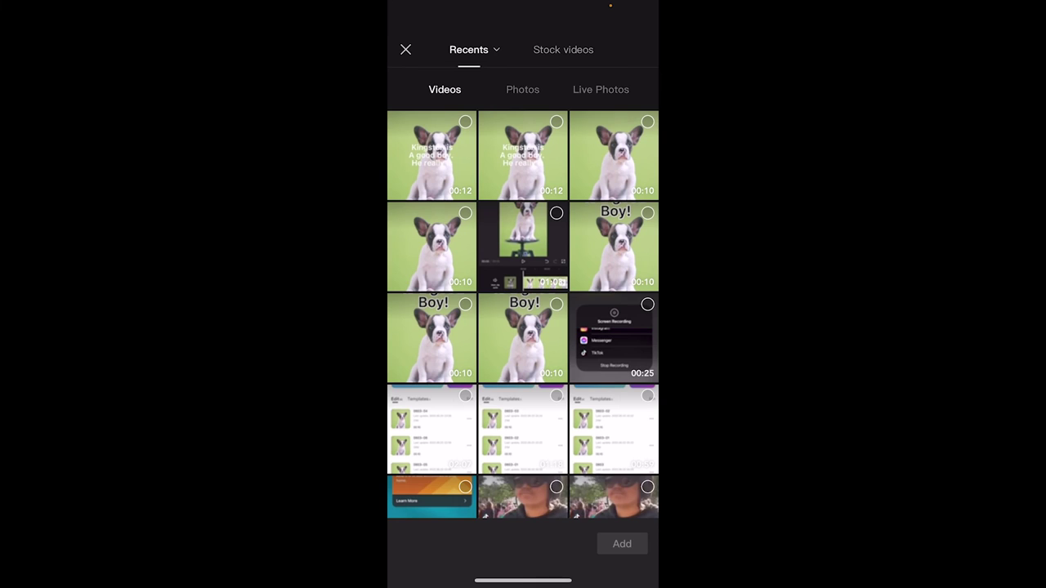
click(523, 245)
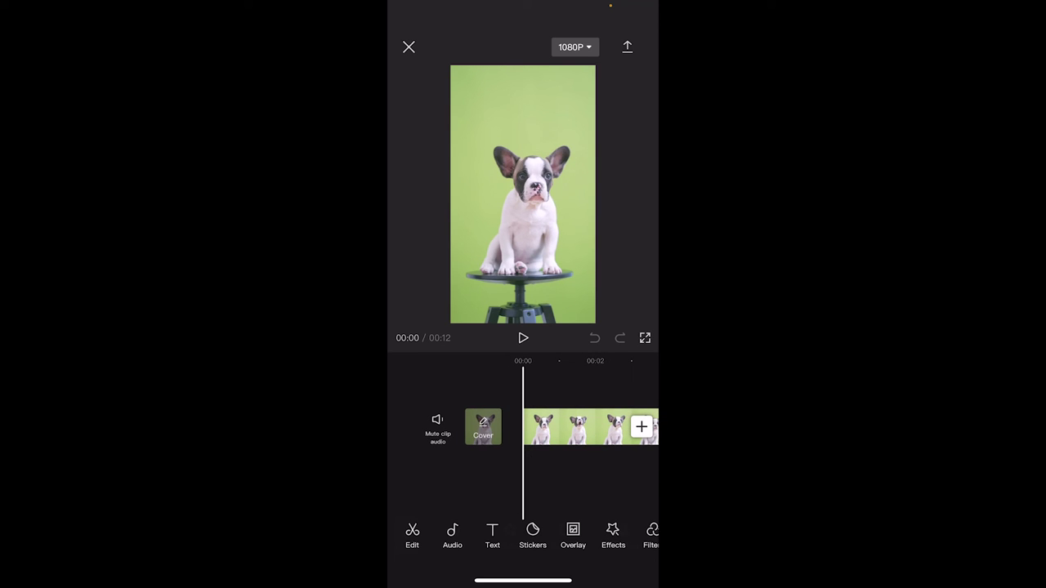
click(452, 536)
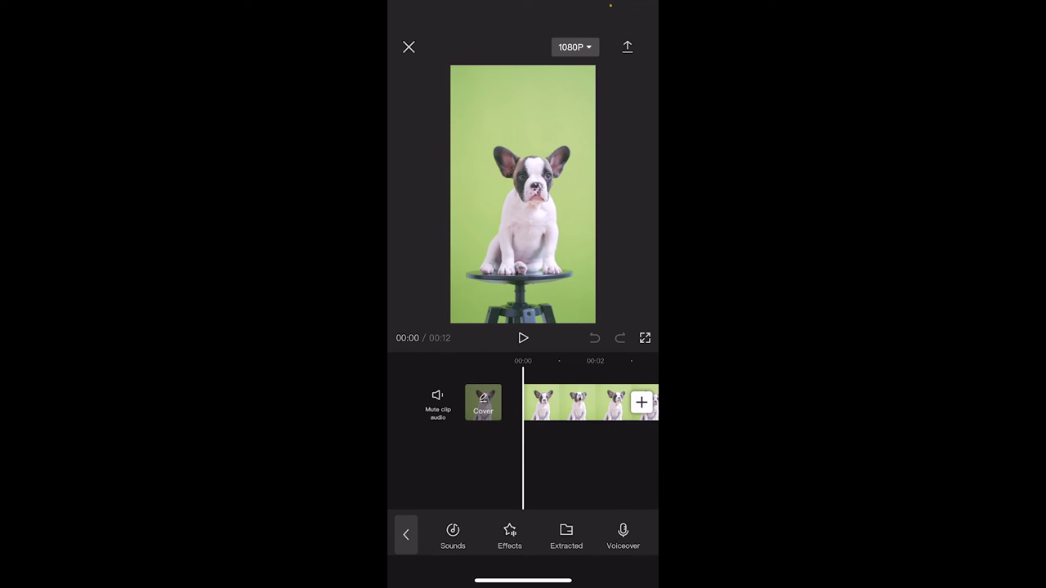
- Import only the sound of the captioned 00:12 dog video, then play the project
click(566, 536)
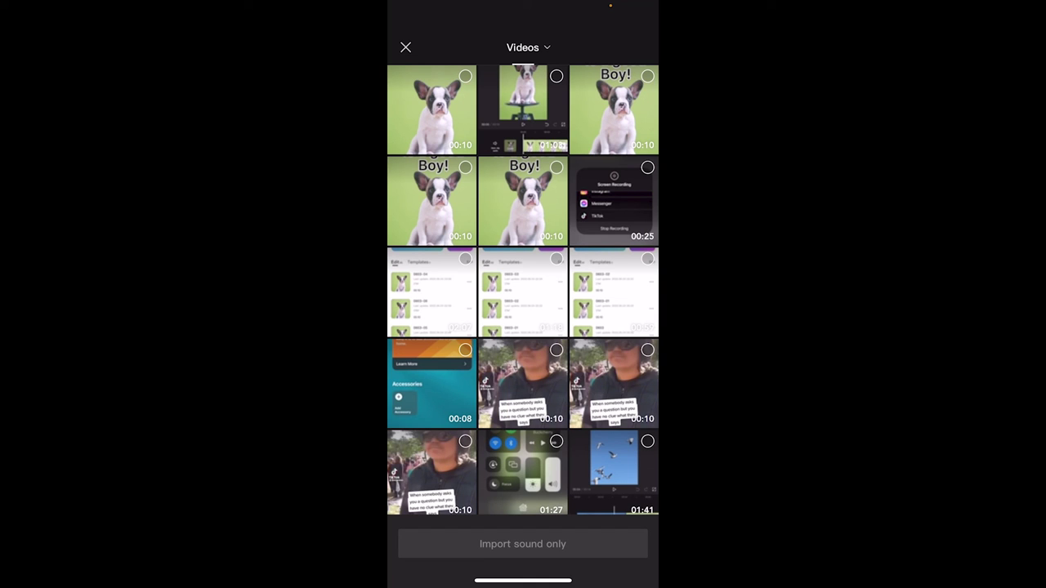
click(556, 76)
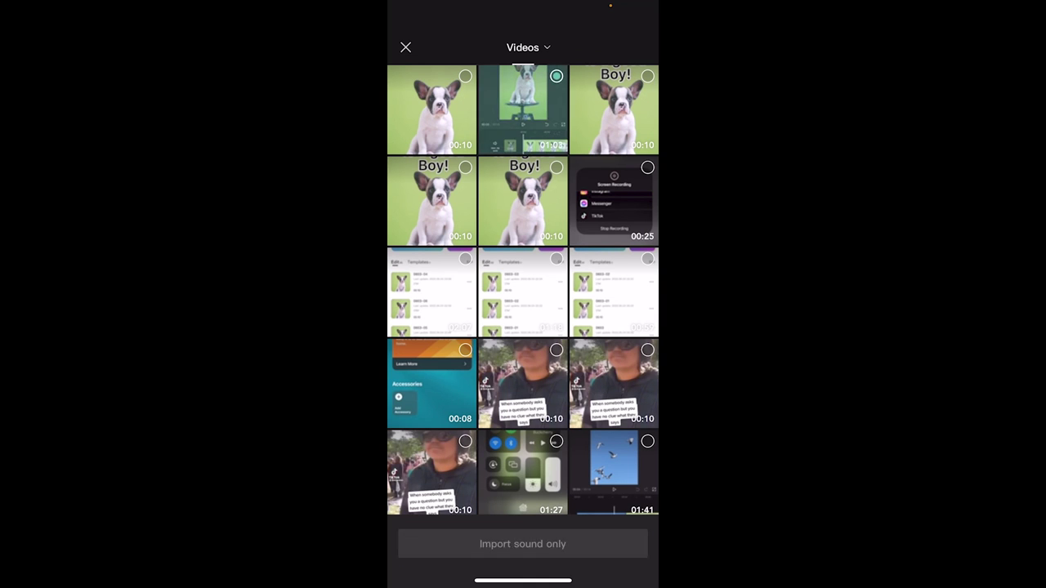
click(556, 76)
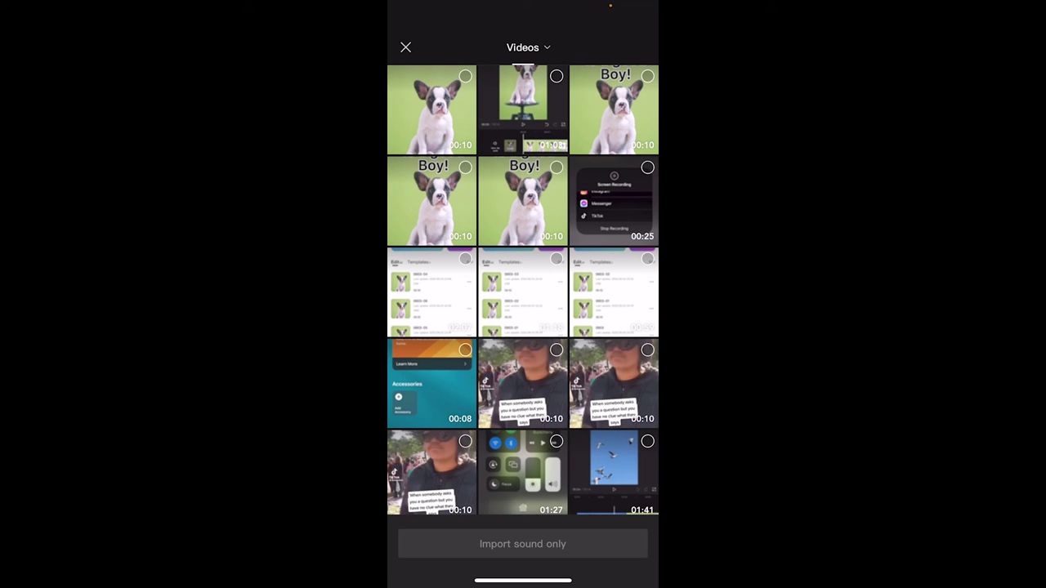
scroll(523, 291, up, 2)
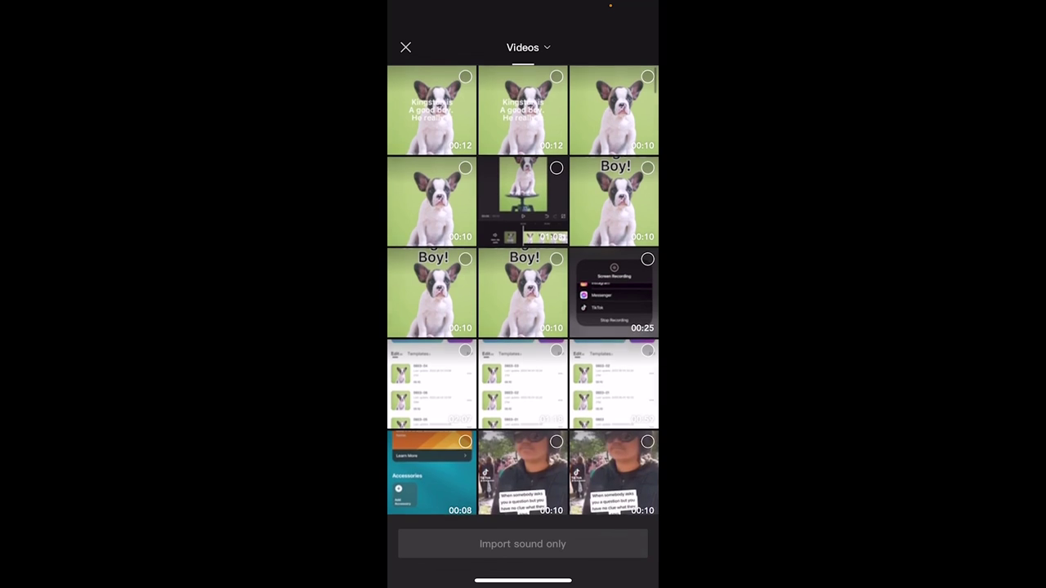
click(432, 115)
click(640, 47)
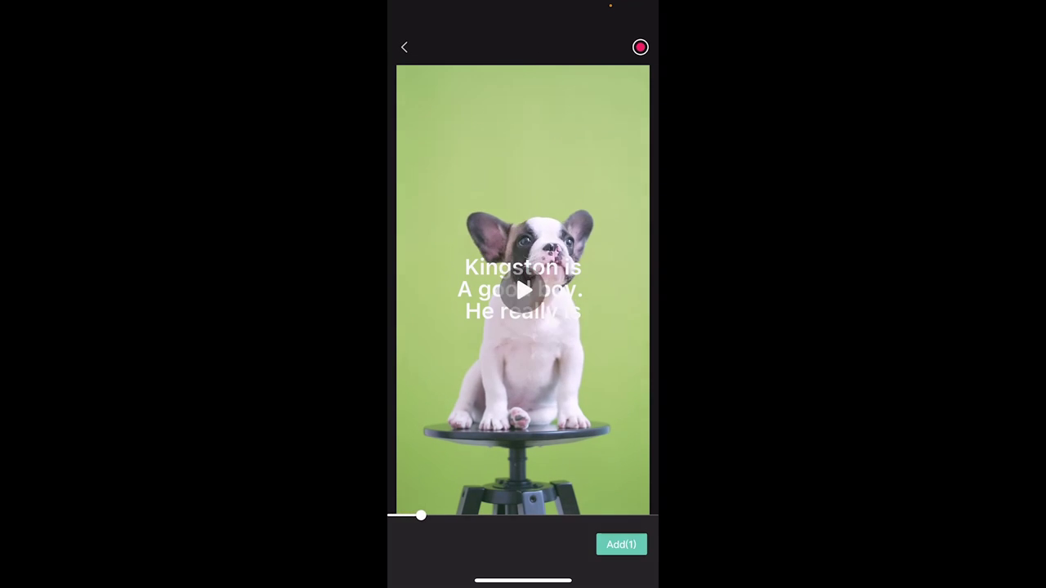
click(621, 544)
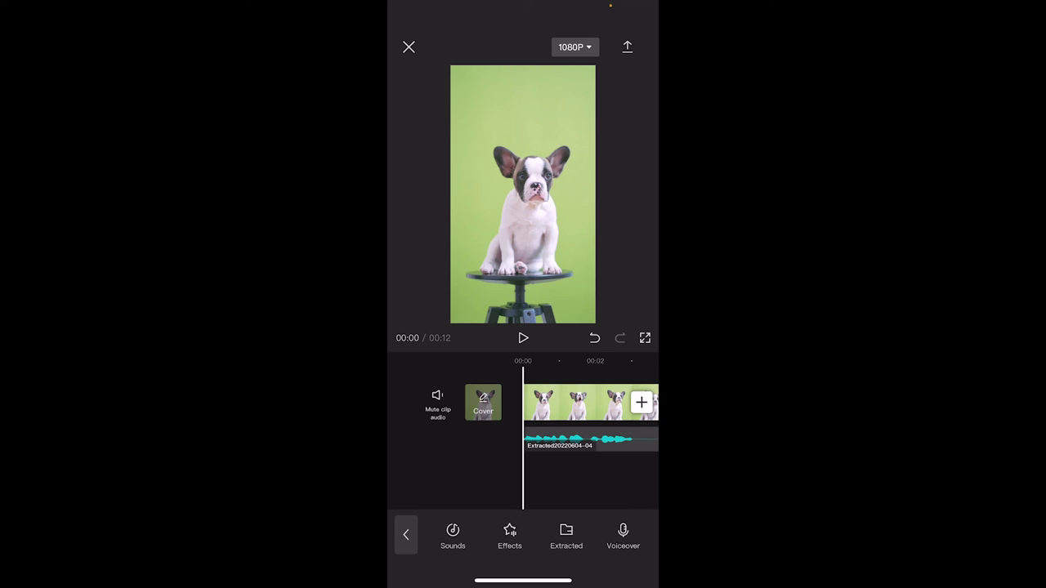
click(523, 338)
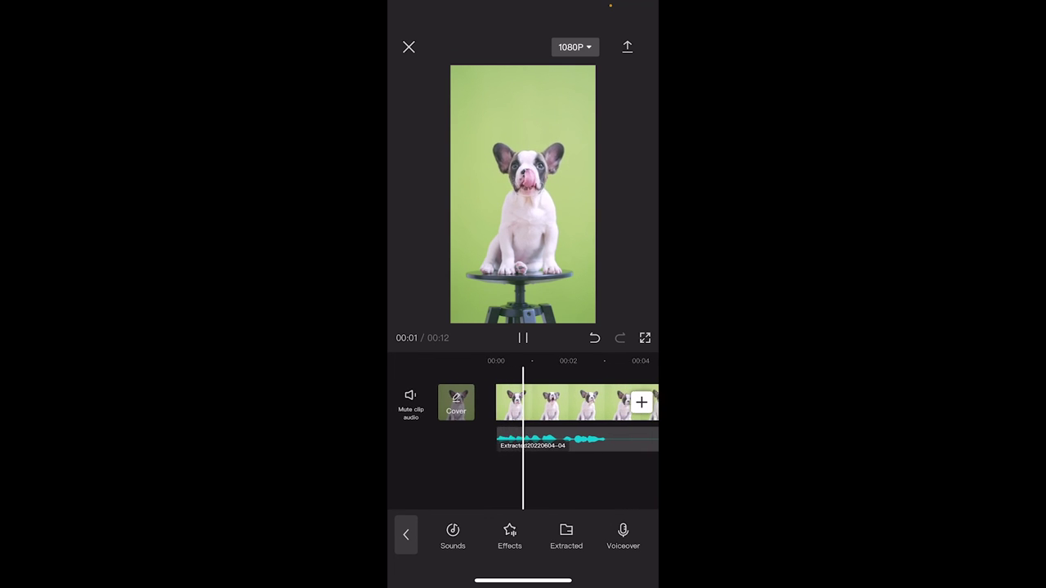